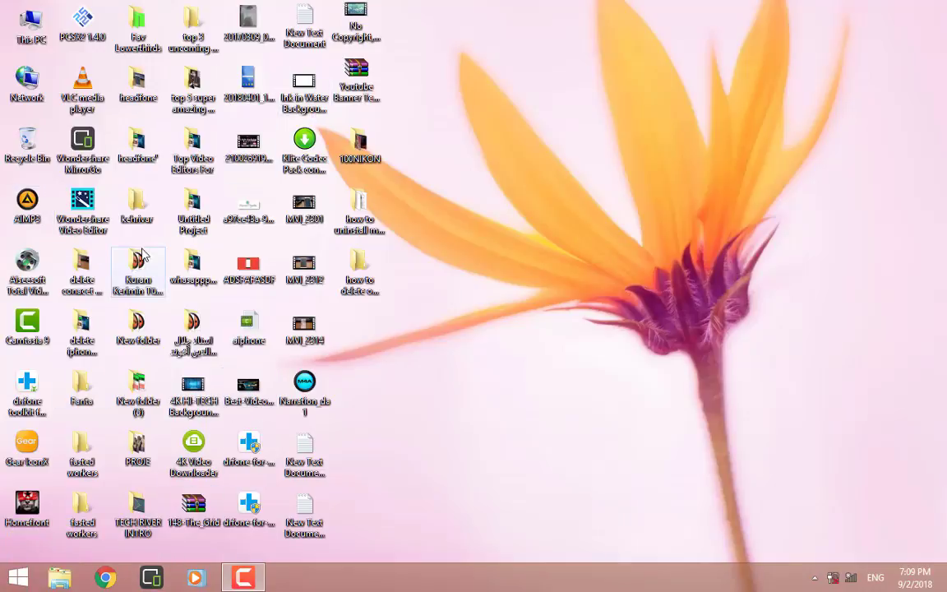
- Launch the iTunes64Setup installer from the Downloads folder and clear the folder window off the desktop
{"action": "double_click", "coordinate": [31, 28]}
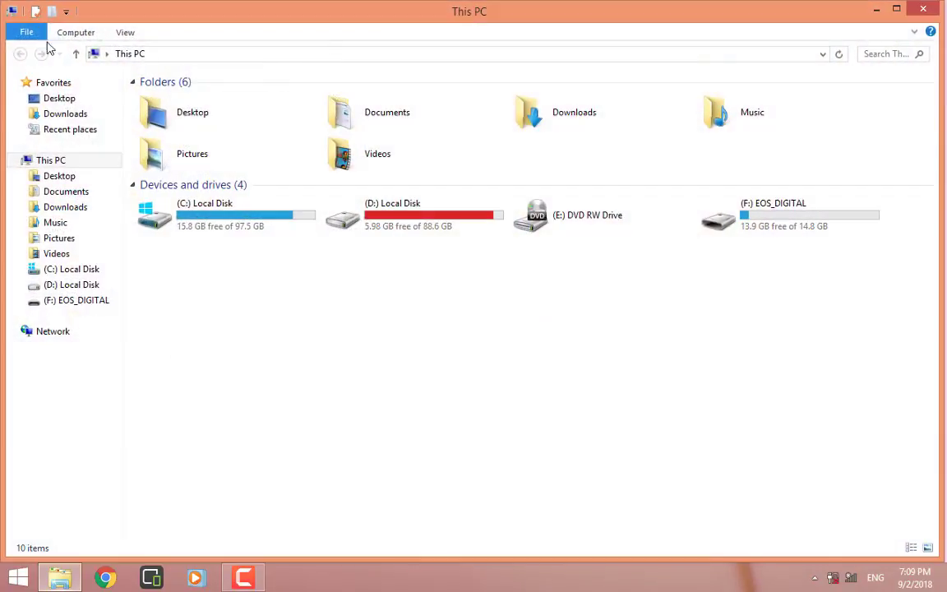
{"action": "left_click", "coordinate": [76, 207]}
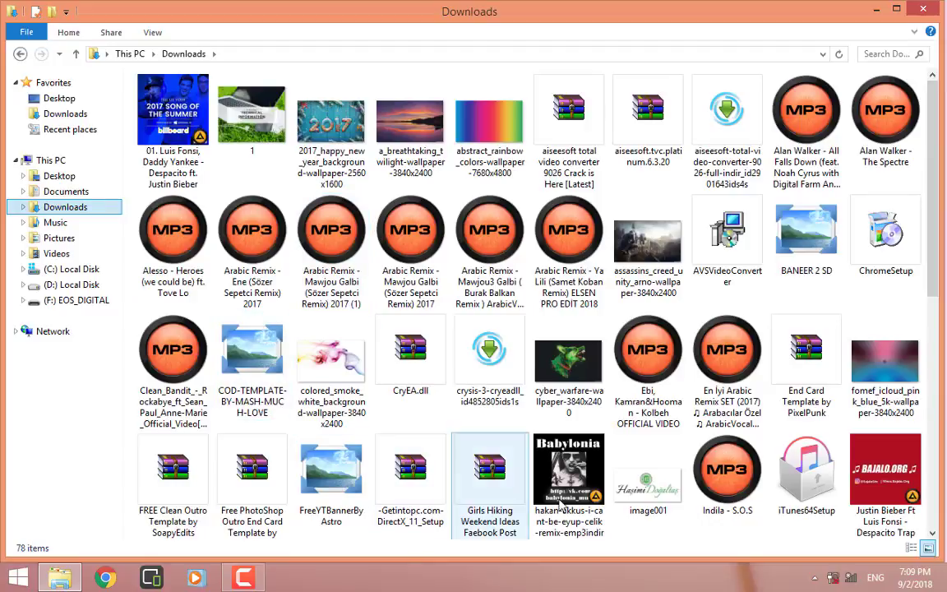
{"action": "double_click", "coordinate": [791, 479]}
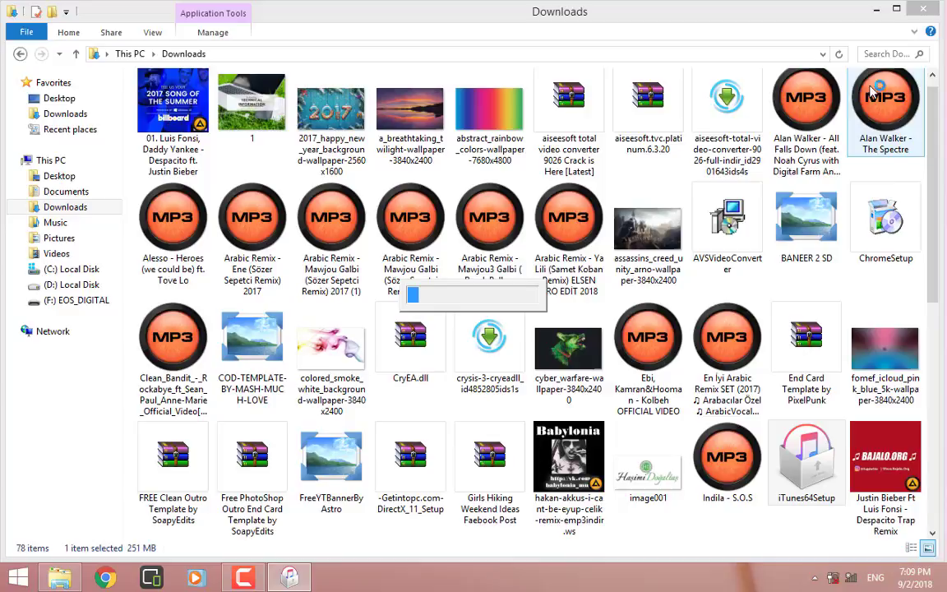
{"action": "left_click", "coordinate": [876, 9]}
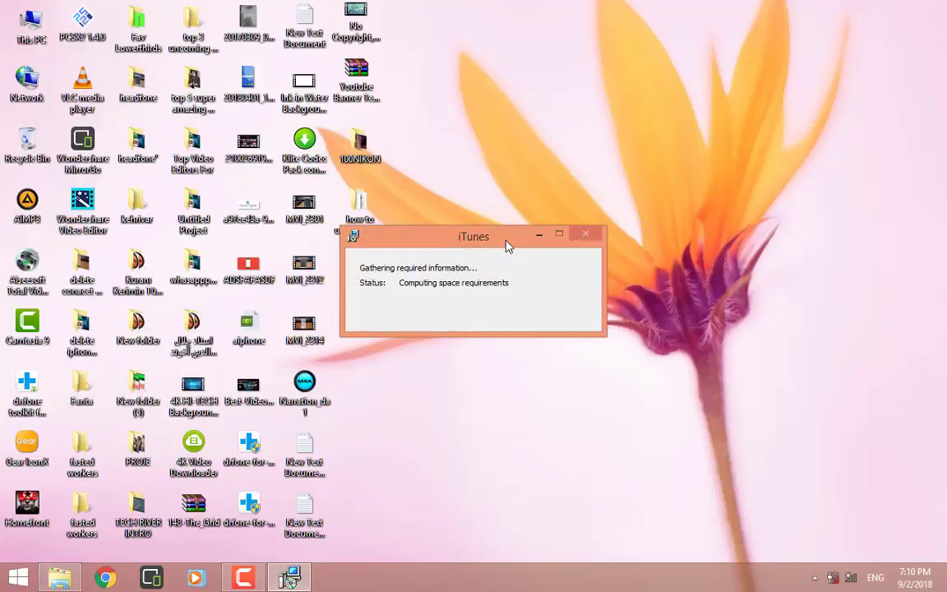
- Try to install iTunes with the default installation options, dismiss the installer error and exit the installer
{"action": "left_click", "coordinate": [546, 402]}
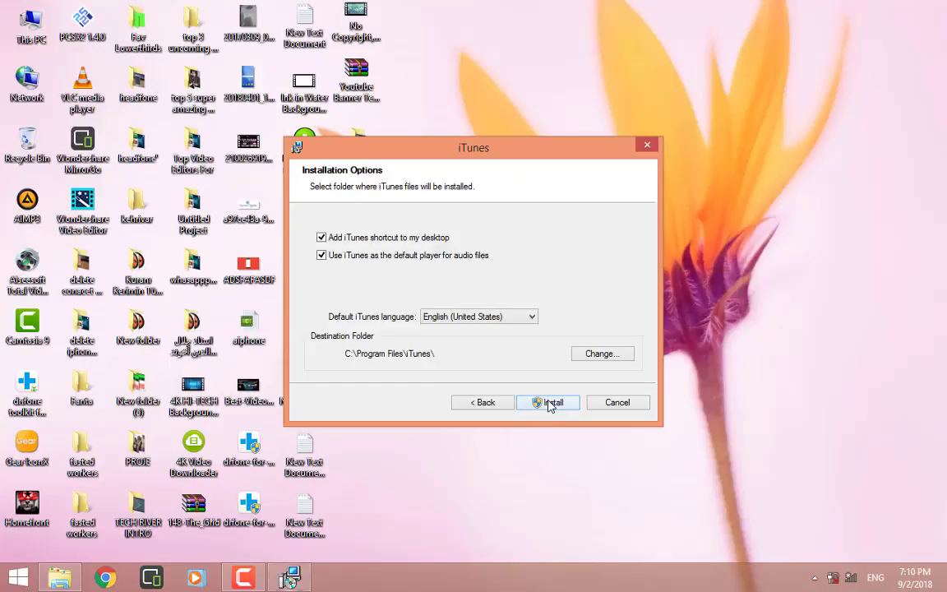
{"action": "left_click", "coordinate": [546, 401]}
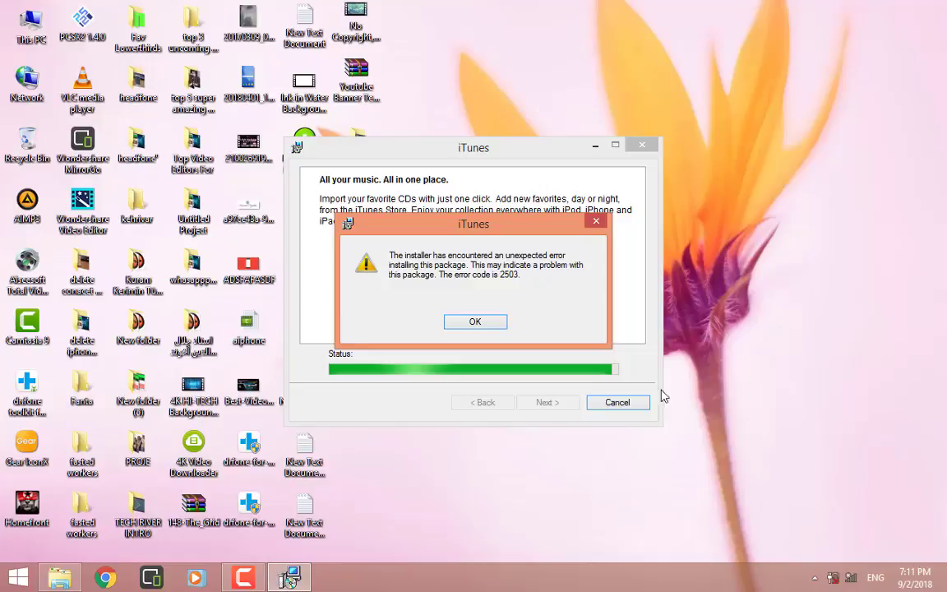
{"action": "key", "text": "super+c"}
{"action": "left_click", "coordinate": [488, 322]}
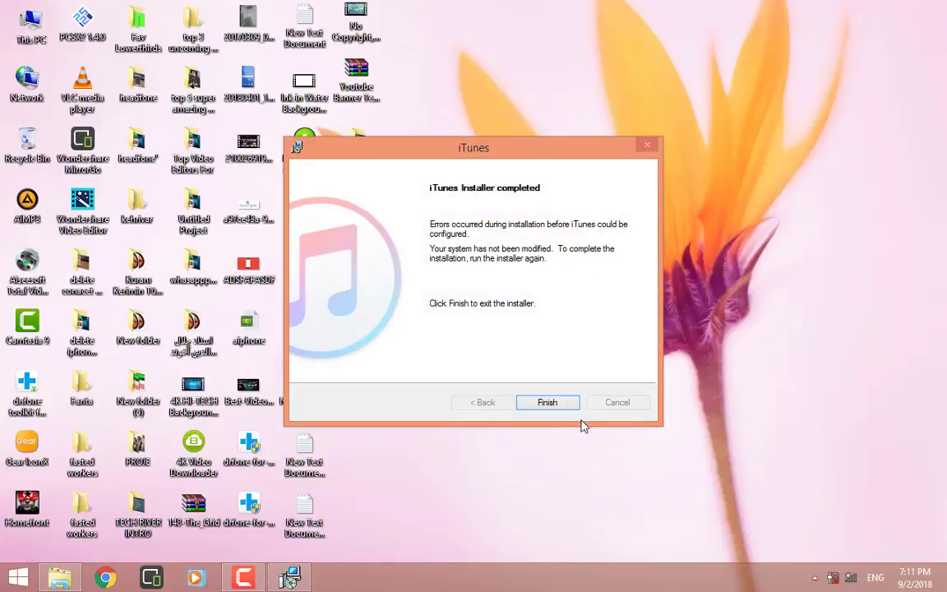
{"action": "left_click", "coordinate": [566, 406]}
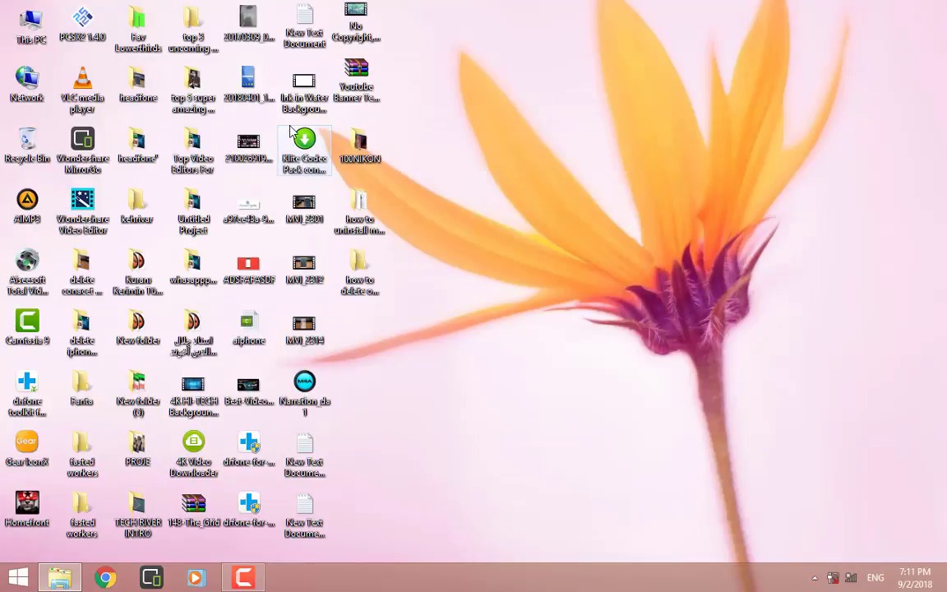
- Open the Windows folder on the (C:) Local Disk drive
{"action": "double_click", "coordinate": [25, 34]}
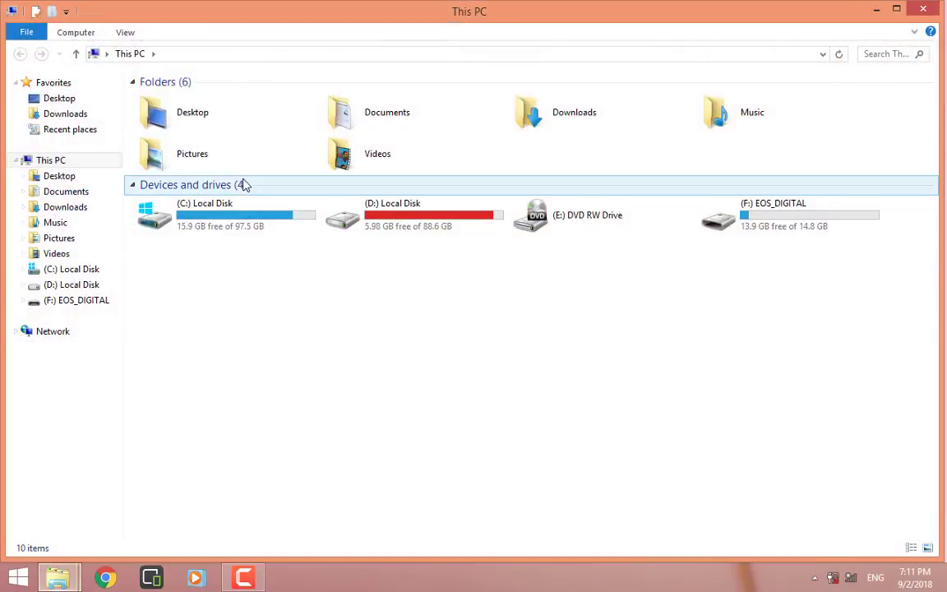
{"action": "double_click", "coordinate": [234, 230]}
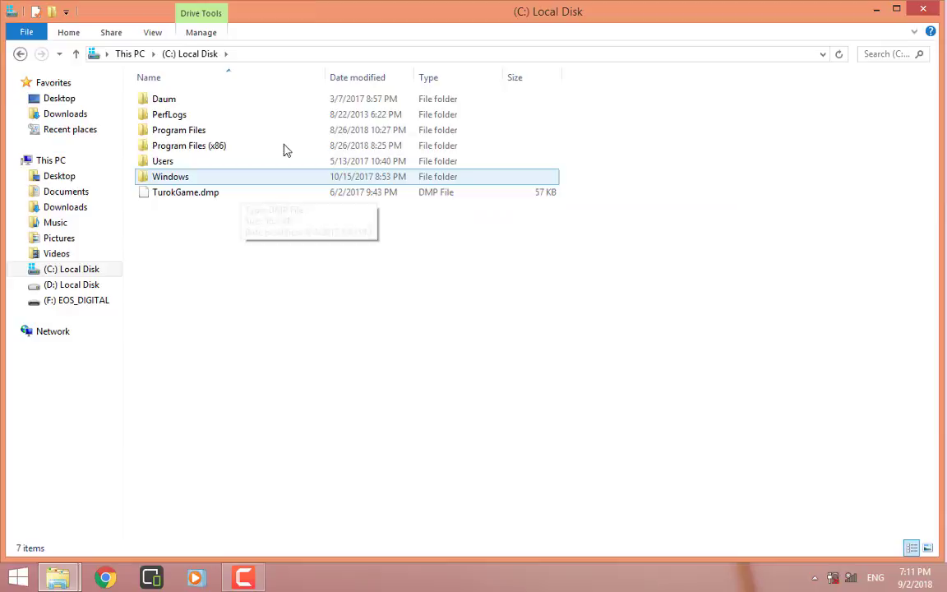
{"action": "double_click", "coordinate": [181, 178]}
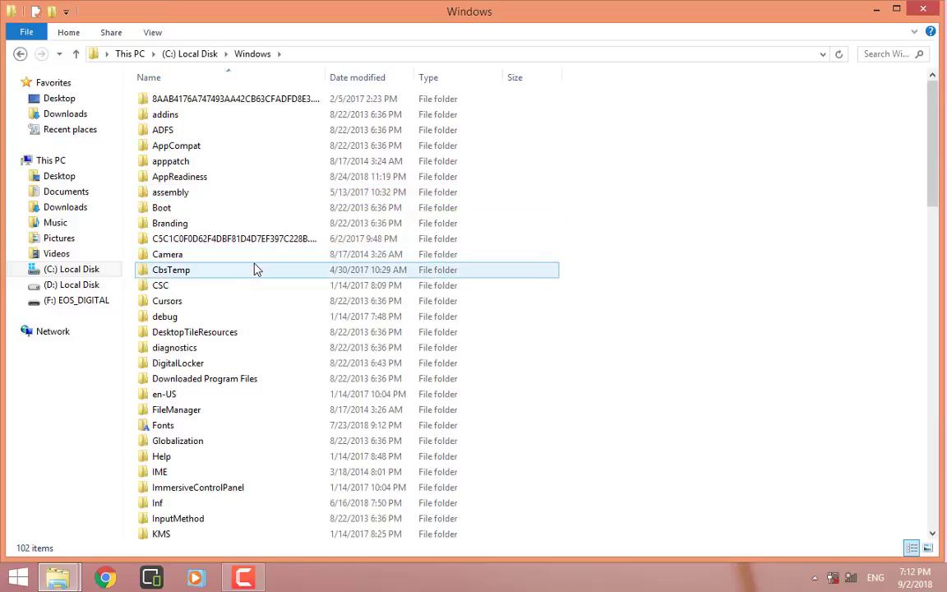
- Open the security properties of the Temp folder inside C:\Windows and start editing its permissions
{"action": "scroll", "coordinate": [251, 267], "scroll_direction": "down", "scroll_amount": 10}
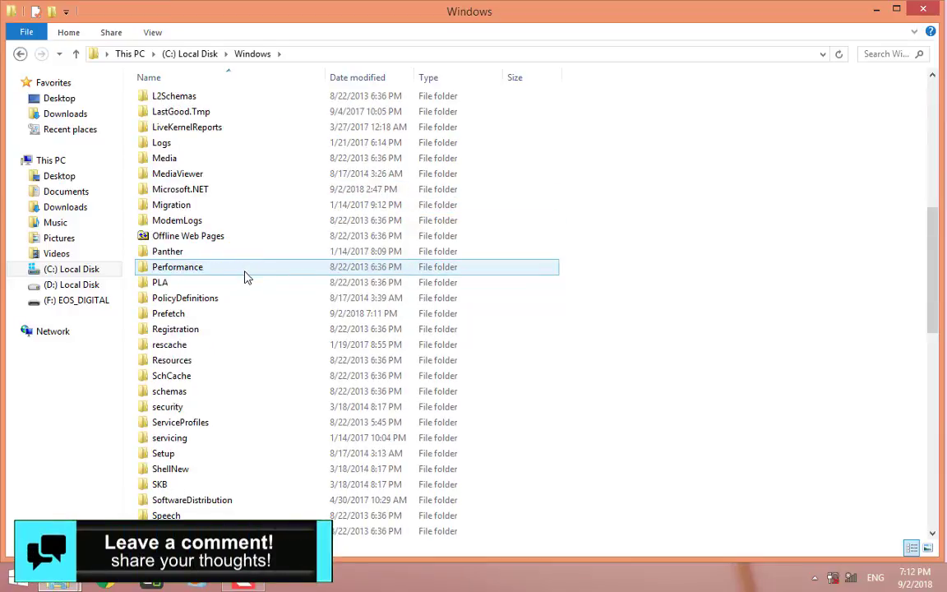
{"action": "scroll", "coordinate": [245, 276], "scroll_direction": "down", "scroll_amount": 4}
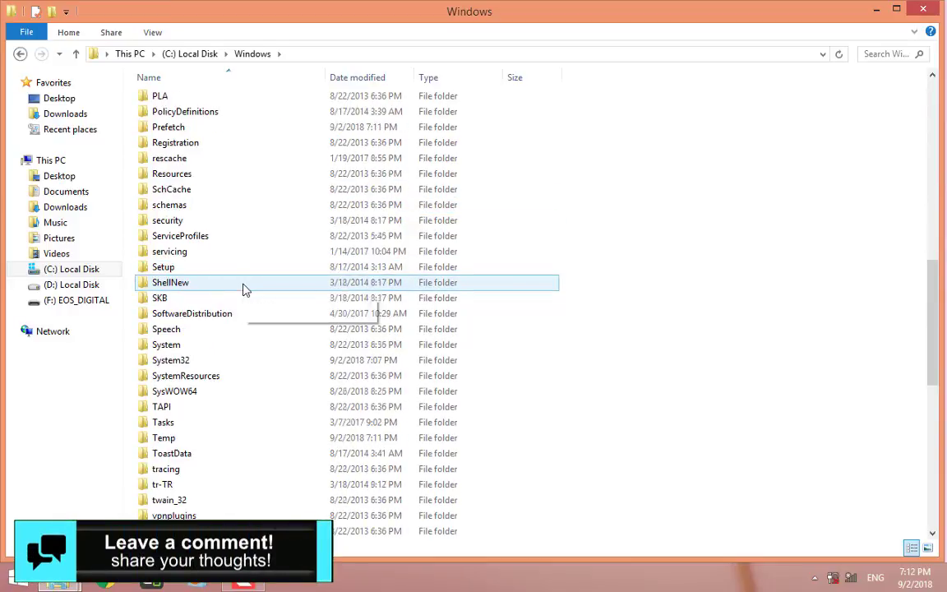
{"action": "left_click", "coordinate": [164, 438]}
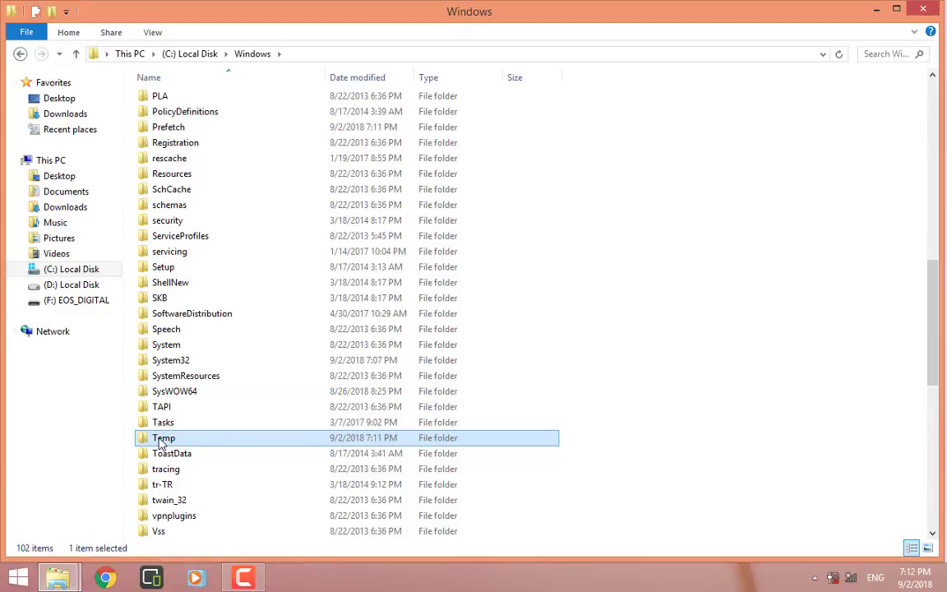
{"action": "right_click", "coordinate": [161, 444]}
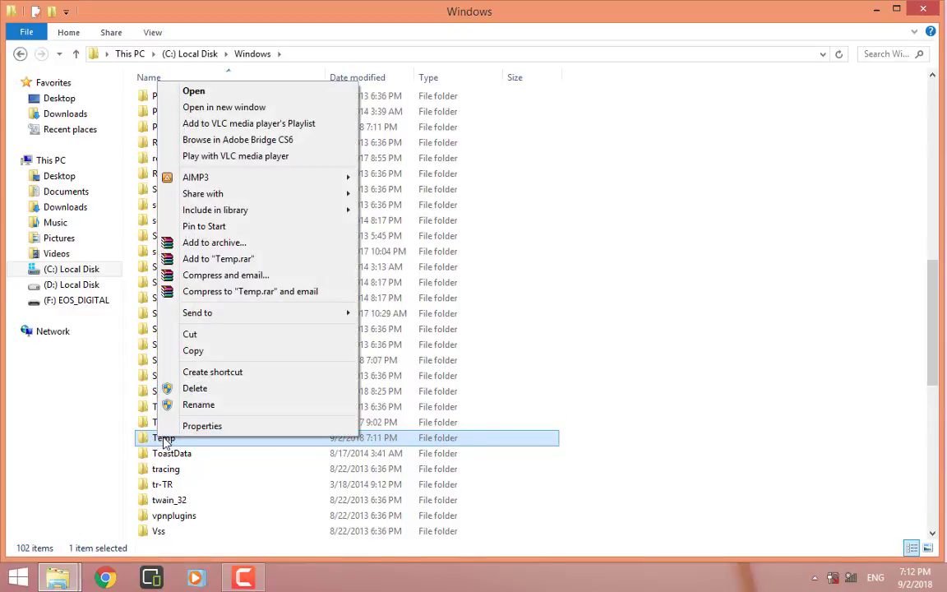
{"action": "left_click", "coordinate": [197, 426]}
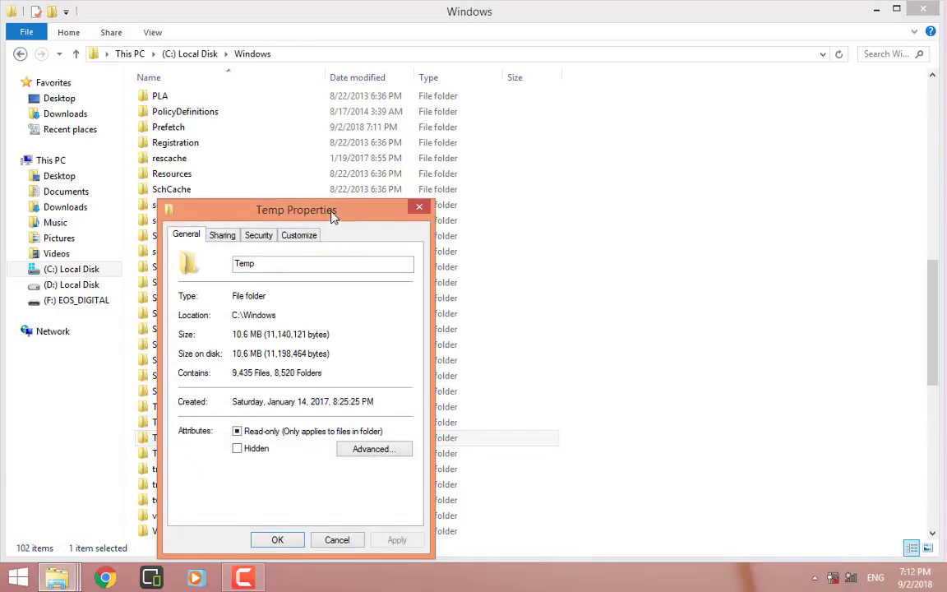
{"action": "left_click_drag", "start_coordinate": [332, 214], "coordinate": [454, 123]}
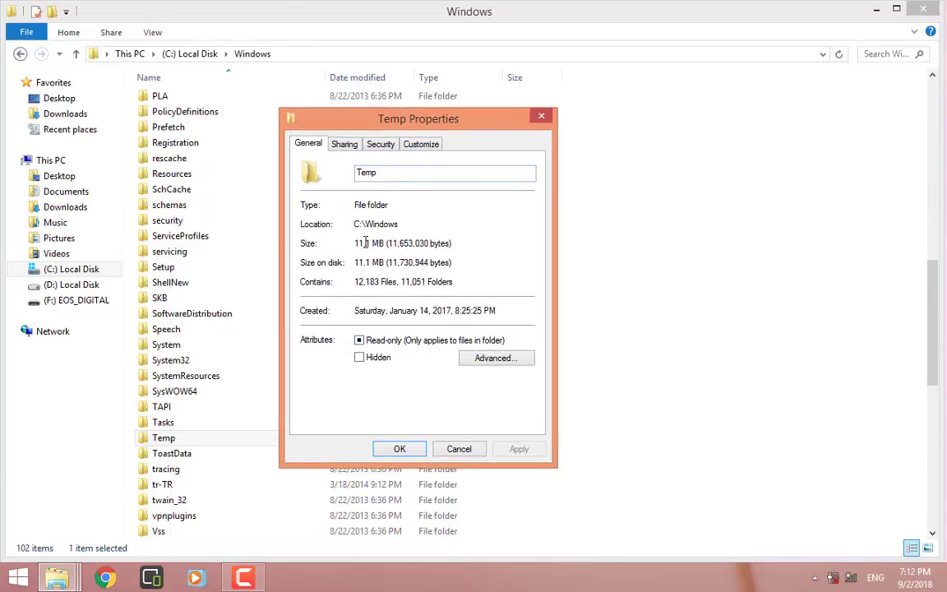
{"action": "left_click", "coordinate": [381, 144]}
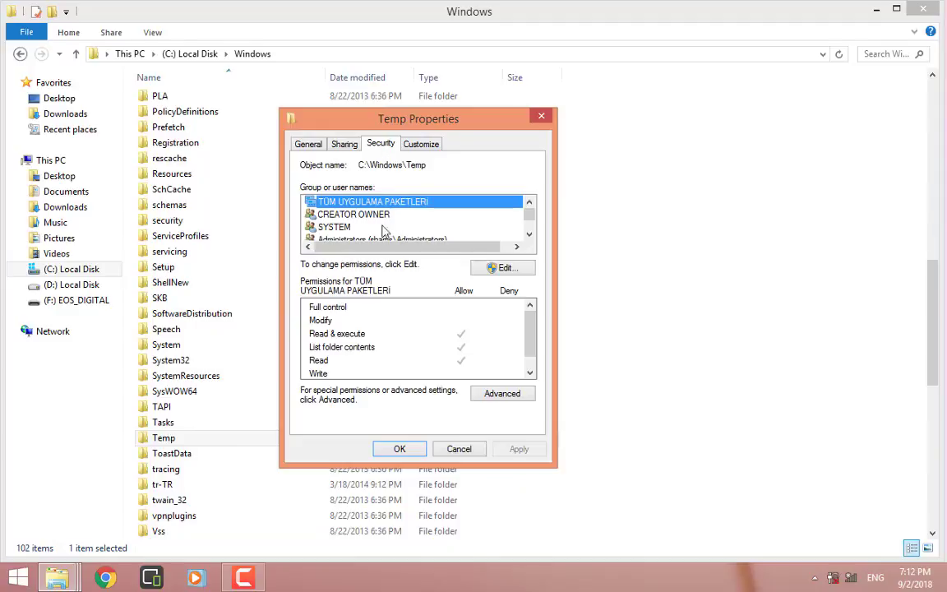
{"action": "left_click", "coordinate": [521, 271]}
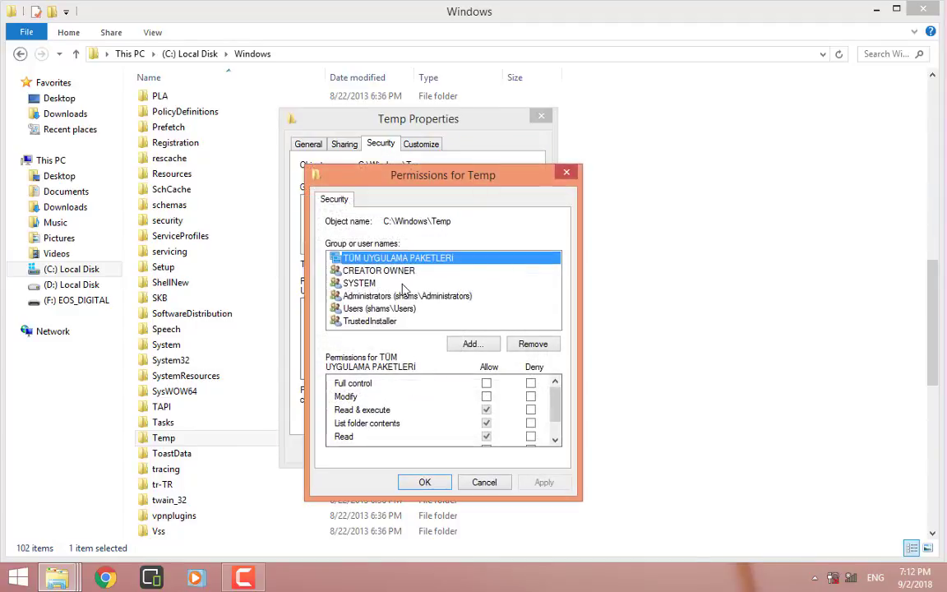
- Allow Full control over the Temp folder for TÜM UYGULAMA PAKETLERİ and CREATOR OWNER
{"action": "left_click", "coordinate": [487, 384]}
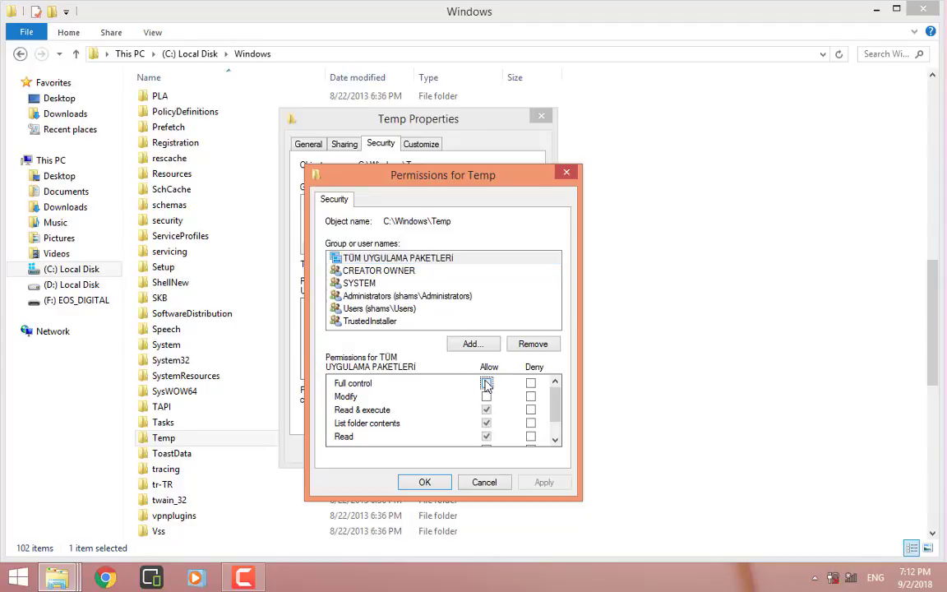
{"action": "left_click", "coordinate": [405, 274]}
{"action": "left_click", "coordinate": [486, 383]}
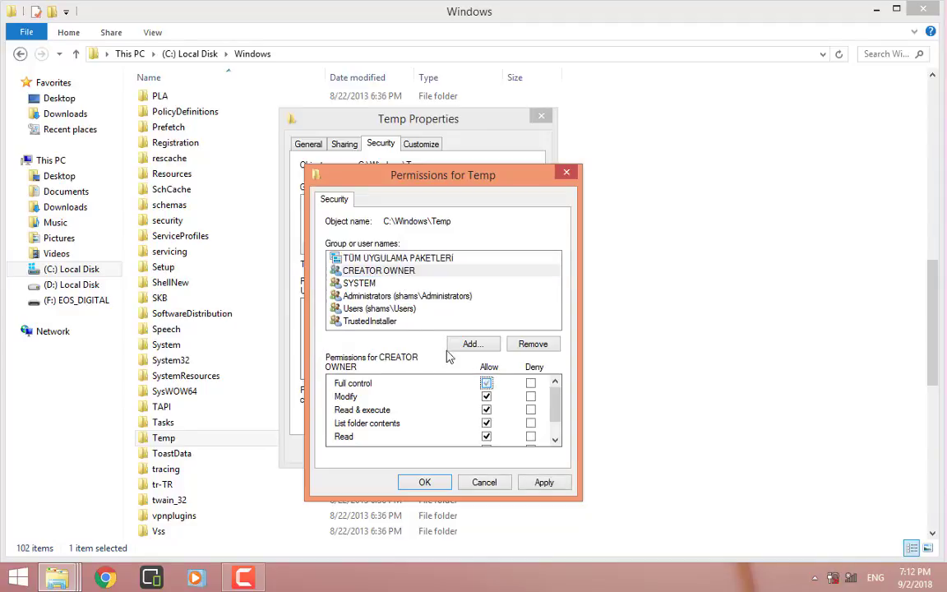
- Check the SYSTEM and Administrators entries, and allow Full control over the Temp folder for Users and TrustedInstaller
{"action": "left_click", "coordinate": [369, 284]}
{"action": "left_click", "coordinate": [380, 296]}
{"action": "left_click", "coordinate": [386, 309]}
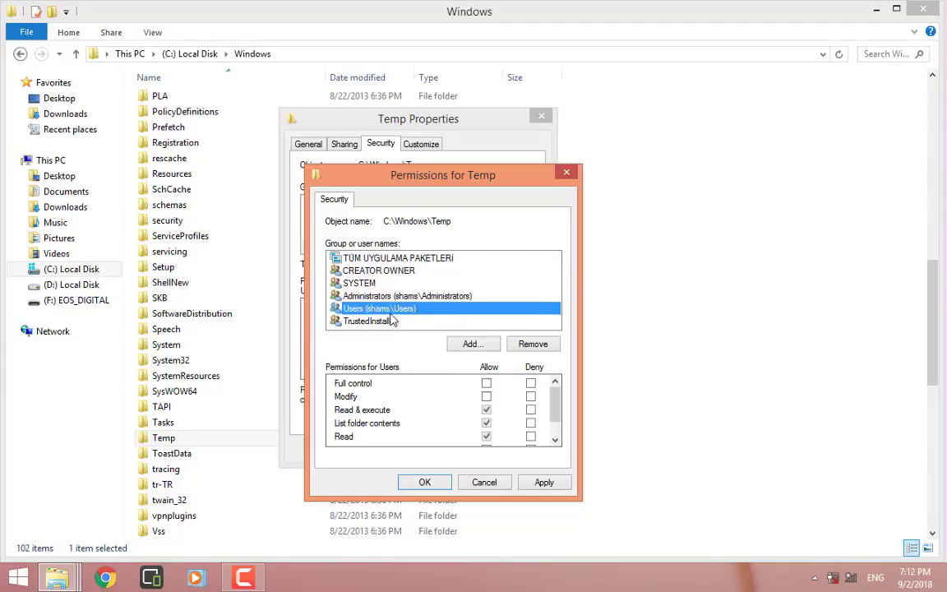
{"action": "left_click", "coordinate": [378, 320]}
{"action": "key", "text": "Up"}
{"action": "left_click", "coordinate": [486, 383]}
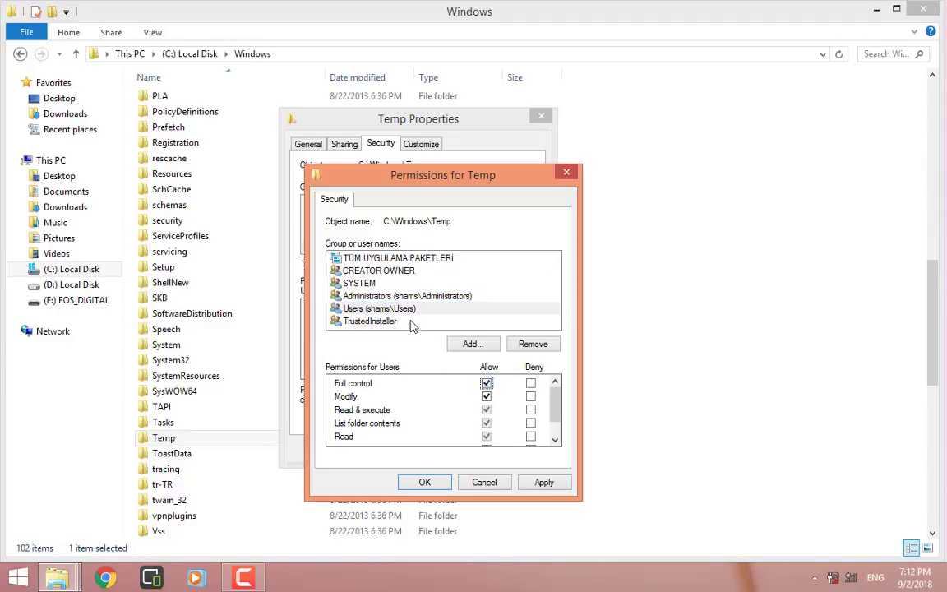
{"action": "left_click", "coordinate": [378, 320]}
{"action": "left_click", "coordinate": [486, 383]}
{"action": "scroll", "coordinate": [479, 451], "scroll_direction": "down", "scroll_amount": 1}
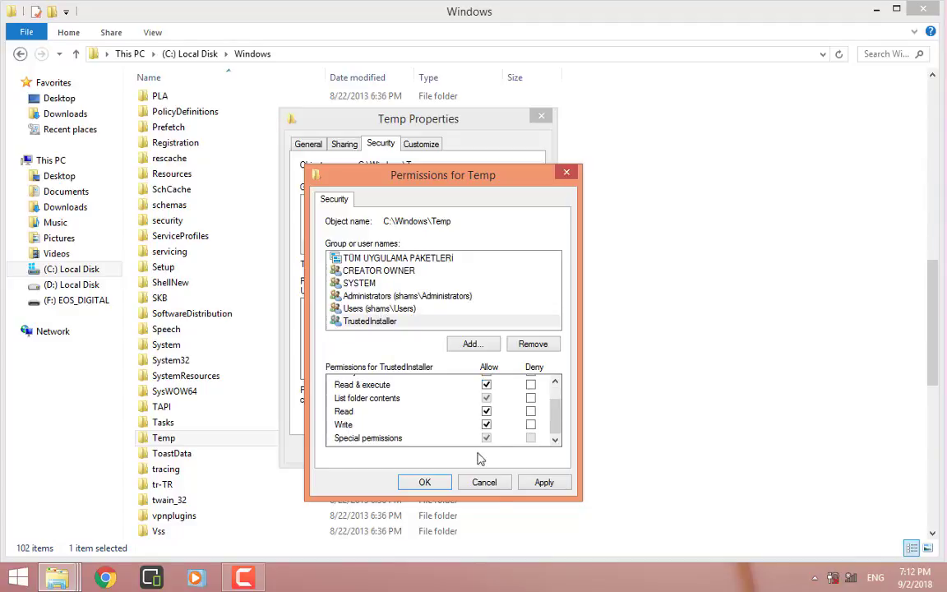
- Apply the Temp permission changes, accept the system folder security warning, and close the permissions and properties dialogs
{"action": "left_click", "coordinate": [546, 483]}
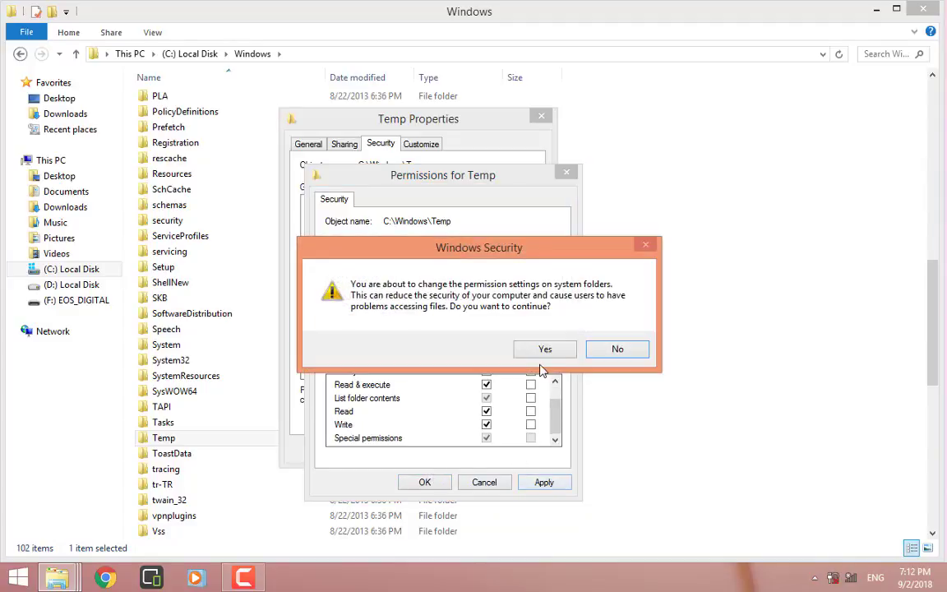
{"action": "left_click", "coordinate": [542, 354]}
{"action": "left_click", "coordinate": [424, 482]}
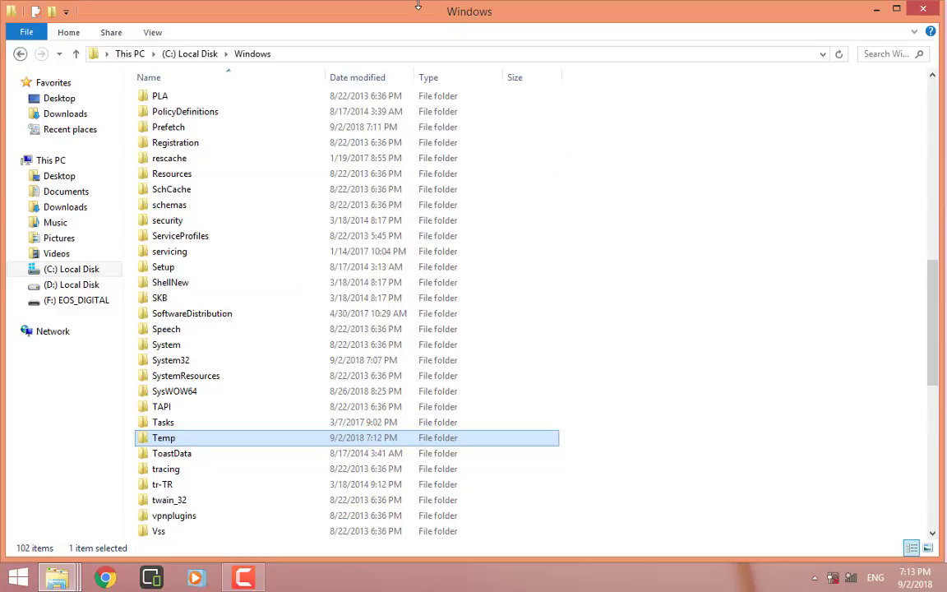
{"action": "left_click", "coordinate": [876, 9]}
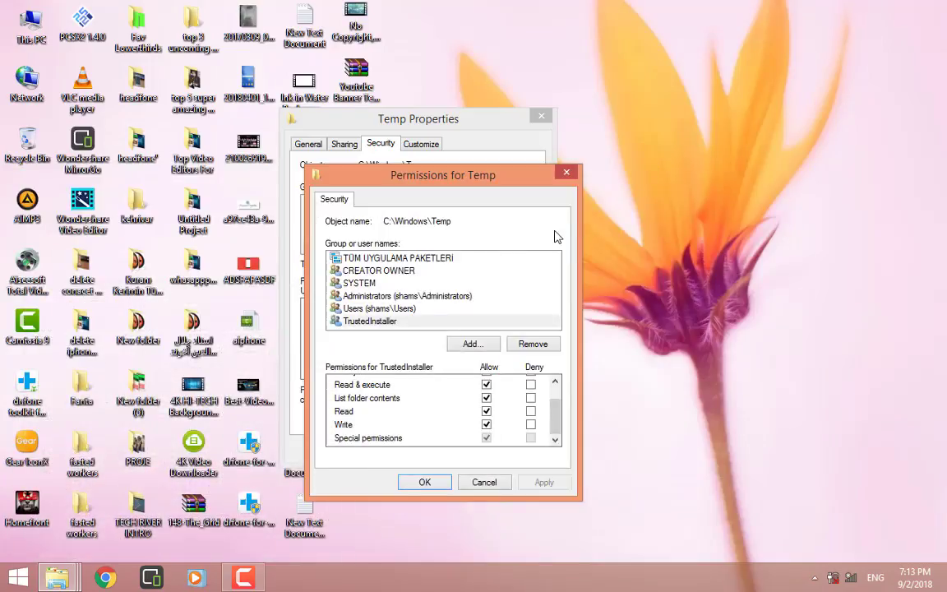
{"action": "left_click", "coordinate": [424, 482]}
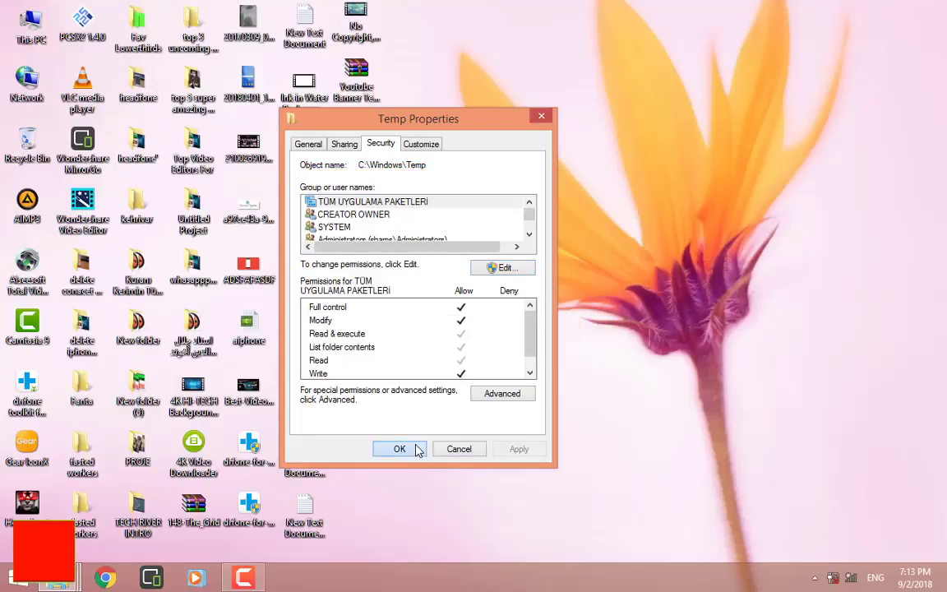
{"action": "left_click", "coordinate": [415, 448]}
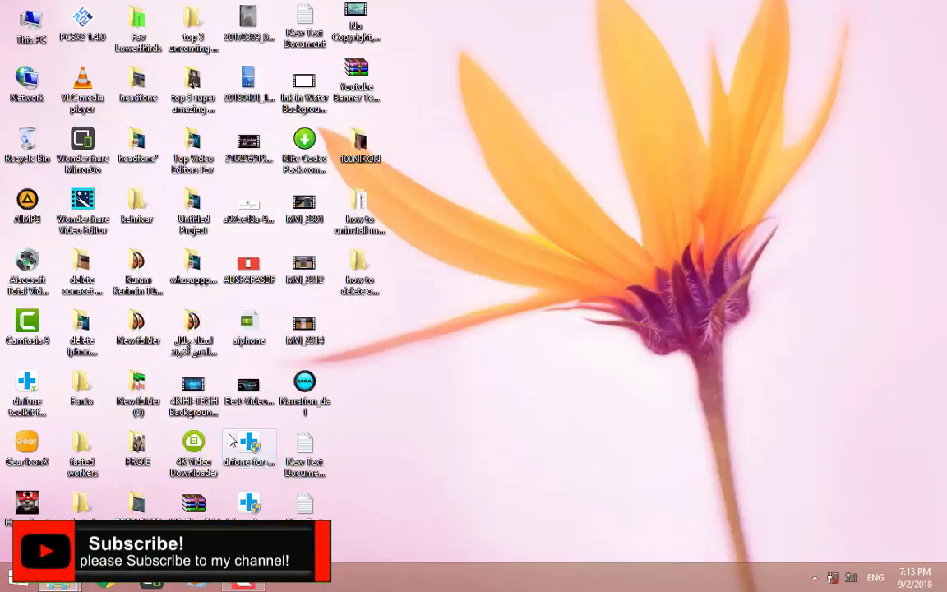
- Run the iTunes64Setup installer again from the Downloads folder and return to the desktop
{"action": "key", "text": "super+e"}
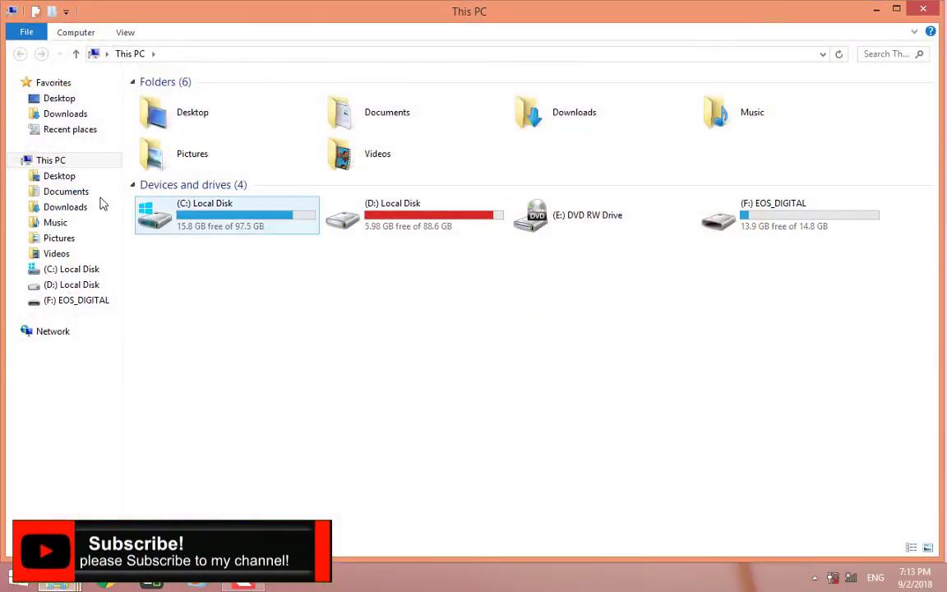
{"action": "left_click", "coordinate": [70, 208]}
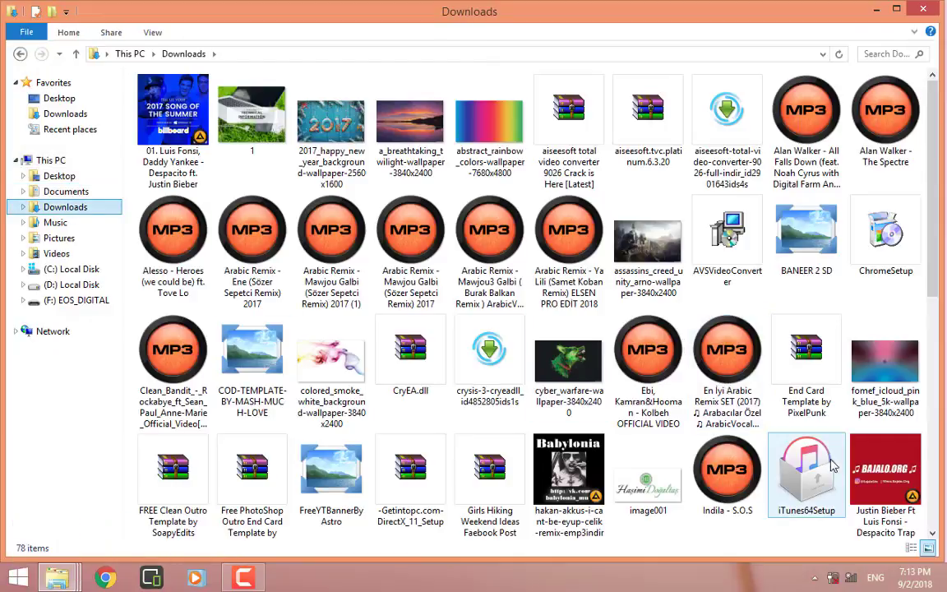
{"action": "double_click", "coordinate": [806, 470]}
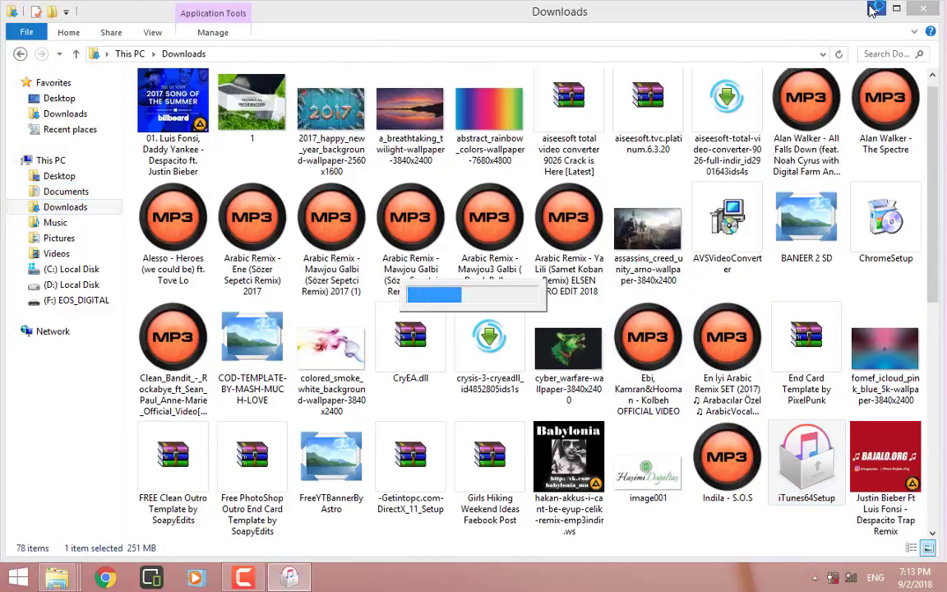
{"action": "key", "text": "super+d"}
{"action": "right_click", "coordinate": [607, 192]}
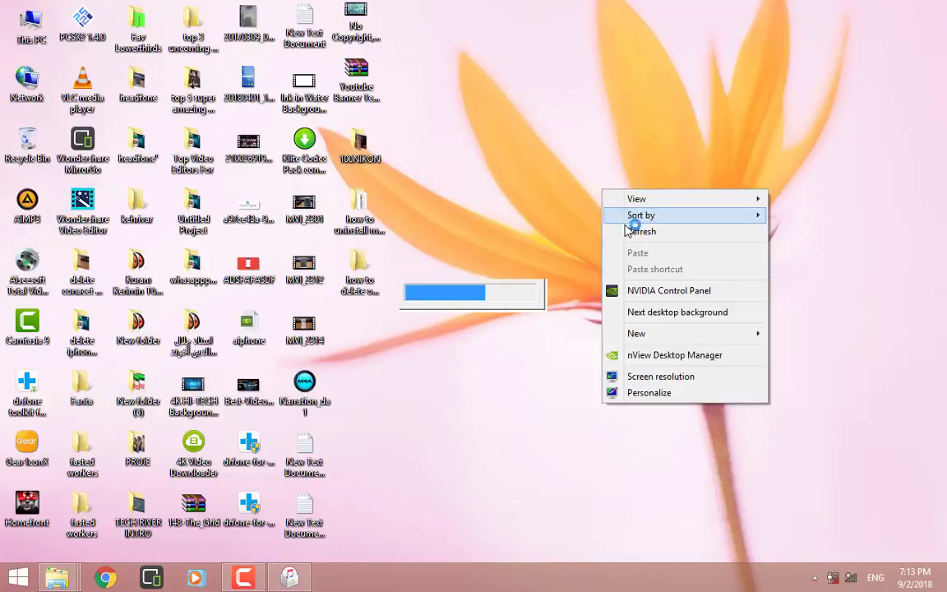
{"action": "left_click", "coordinate": [694, 227]}
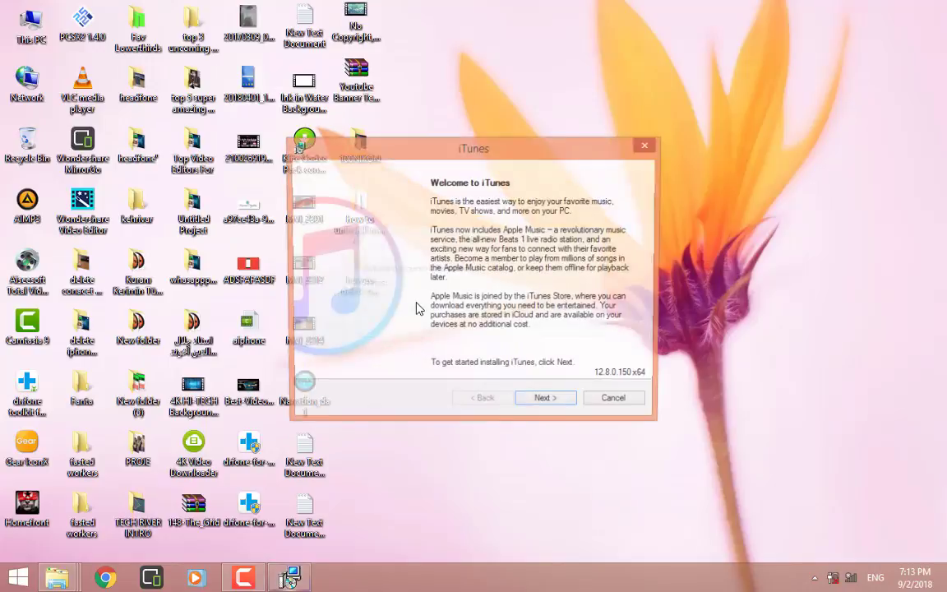
- Install iTunes with the default options in C:\Program Files\iTunes\ and finish the installer with Open iTunes enabled
{"action": "left_click", "coordinate": [549, 399]}
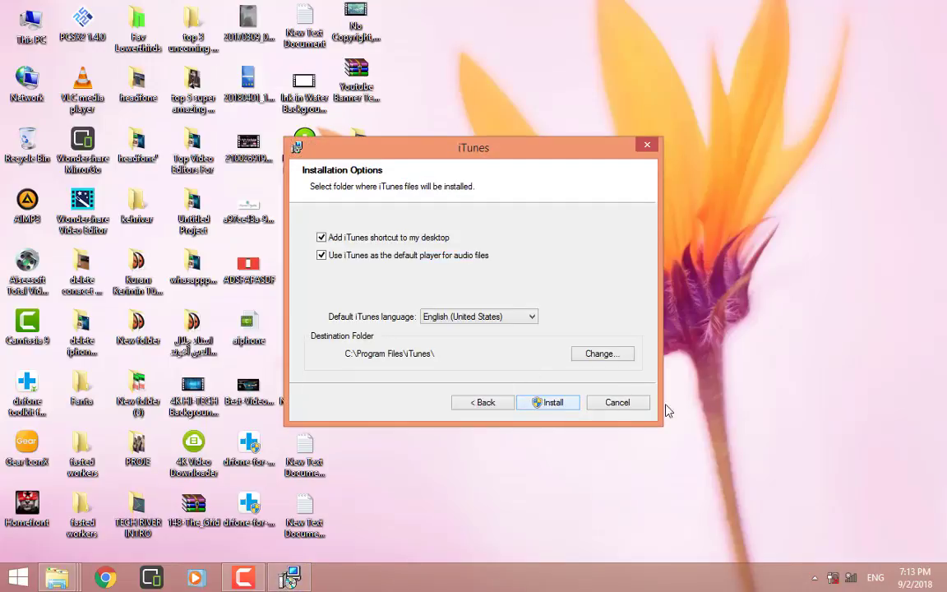
{"action": "left_click", "coordinate": [551, 402]}
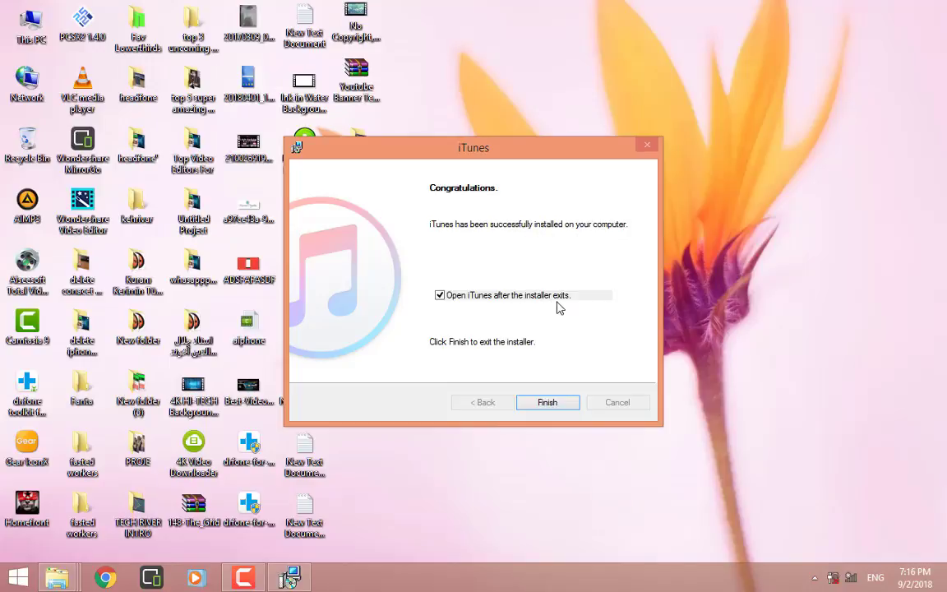
{"action": "left_click", "coordinate": [558, 400]}
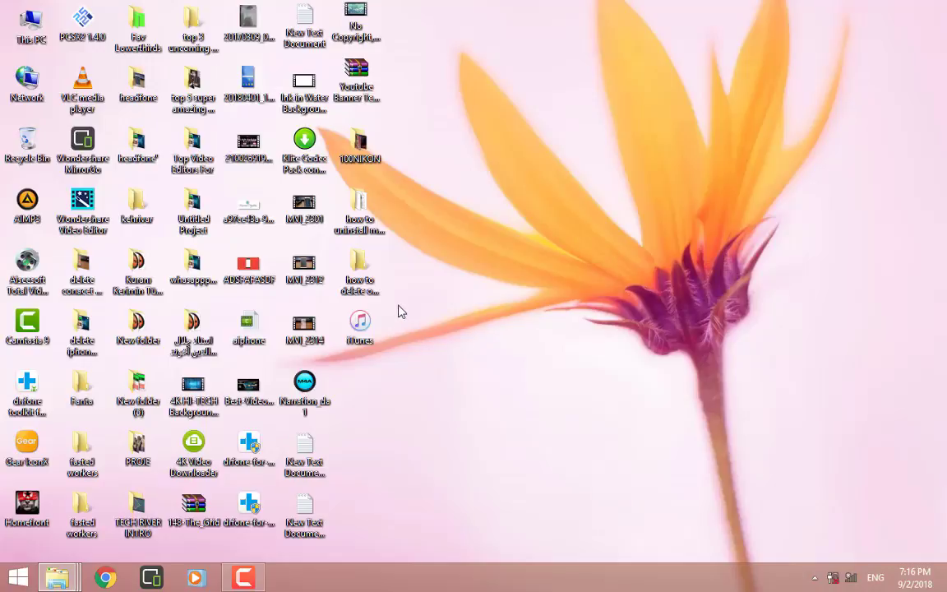
- Open iTunes from the desktop to check that it runs, and close it
{"action": "left_click", "coordinate": [355, 337]}
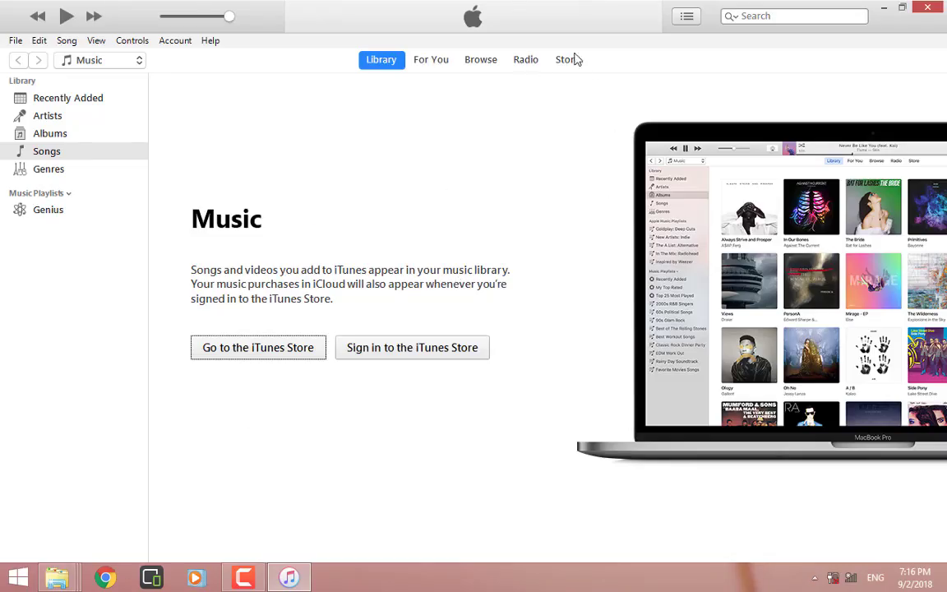
{"action": "left_click", "coordinate": [927, 8]}
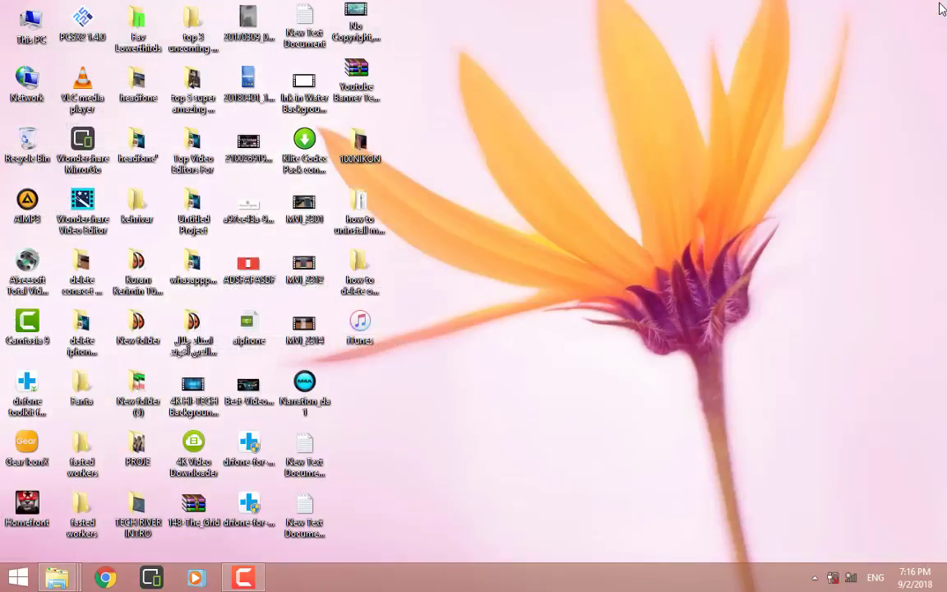